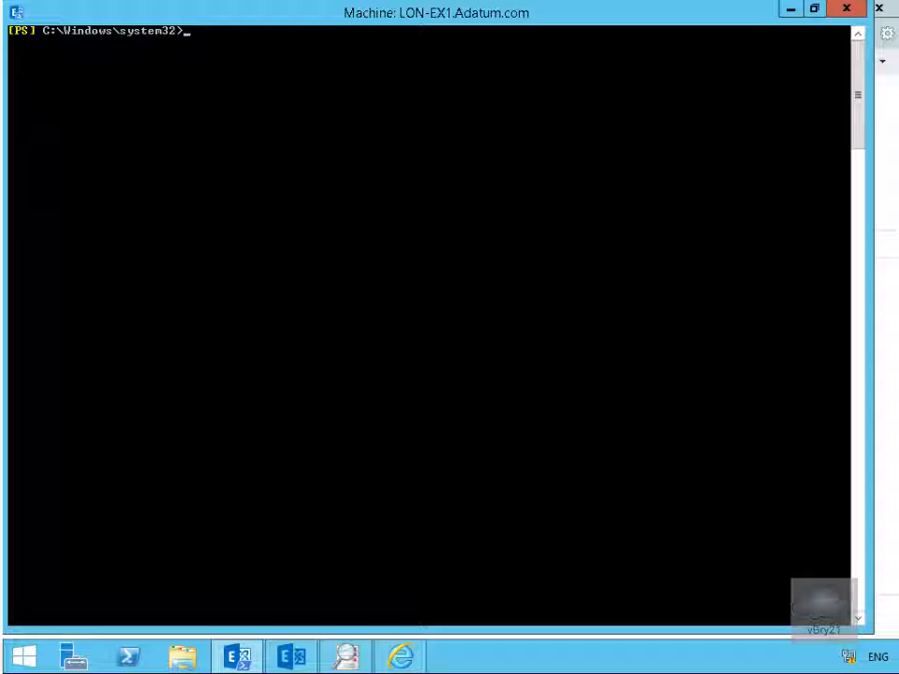
# - Run New-SendConnector to create "Send to Internet" with address space * and source transport servers LON-EX1 and LON-EX2
pyautogui.rightClick(485, 351)
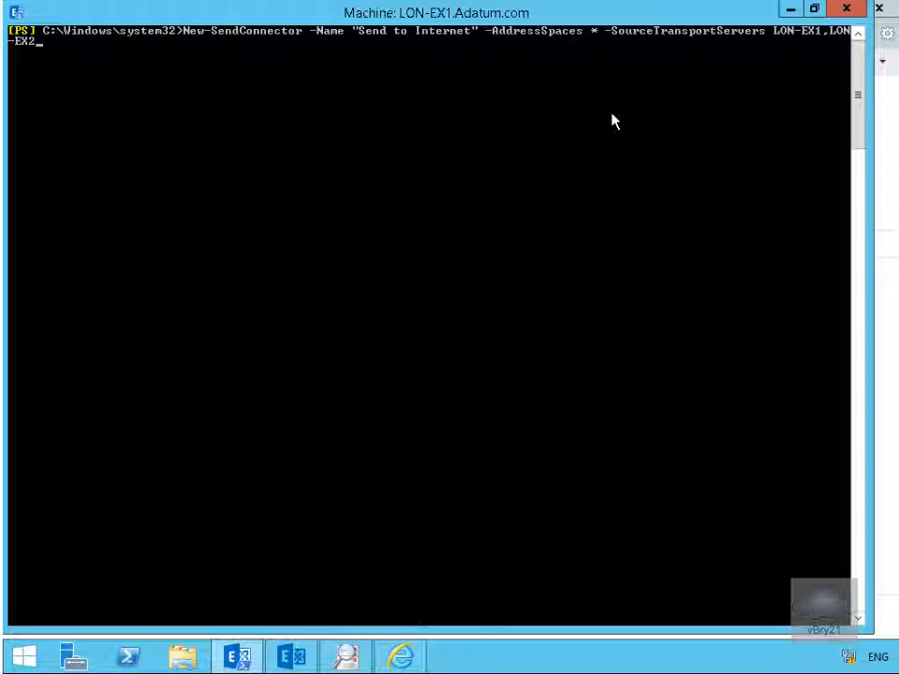
pyautogui.press('Return')
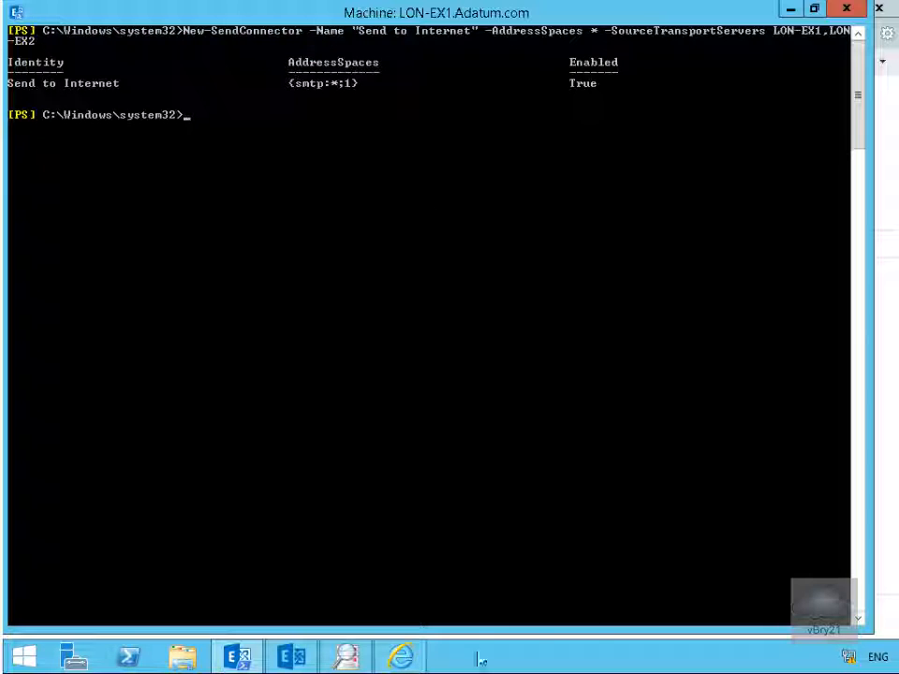
# - Switch to the Exchange admin center in Internet Explorer and review the Send to Internet connector's general, delivery and scoping settings without saving
pyautogui.click(401, 657)
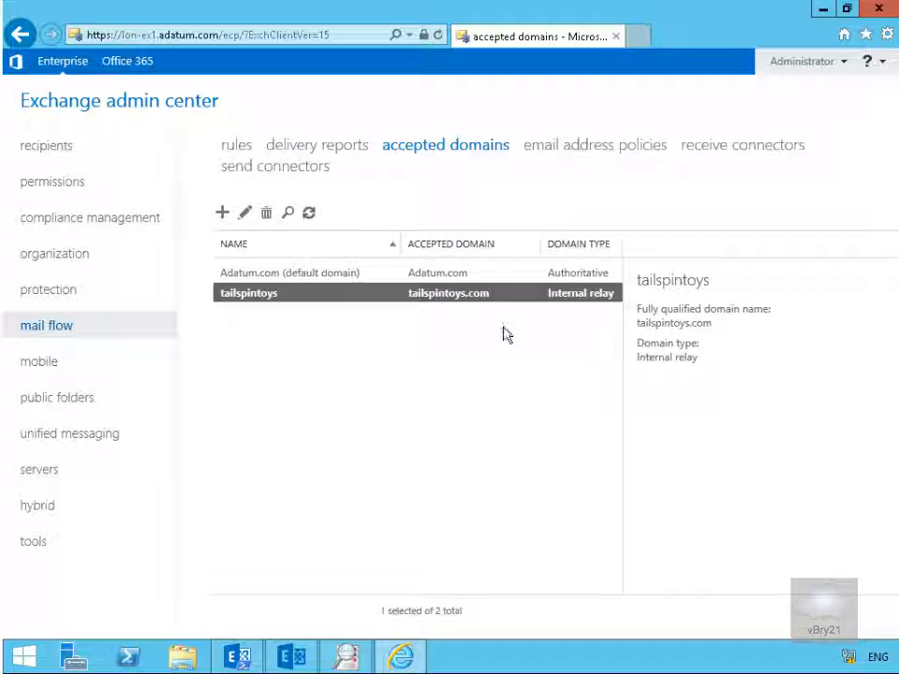
pyautogui.click(300, 168)
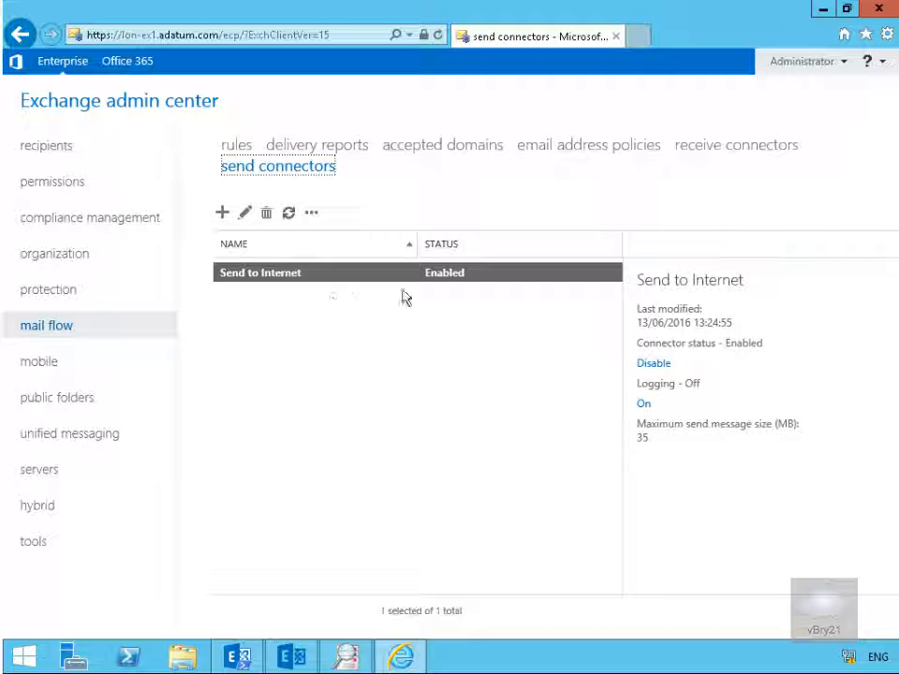
pyautogui.click(245, 212)
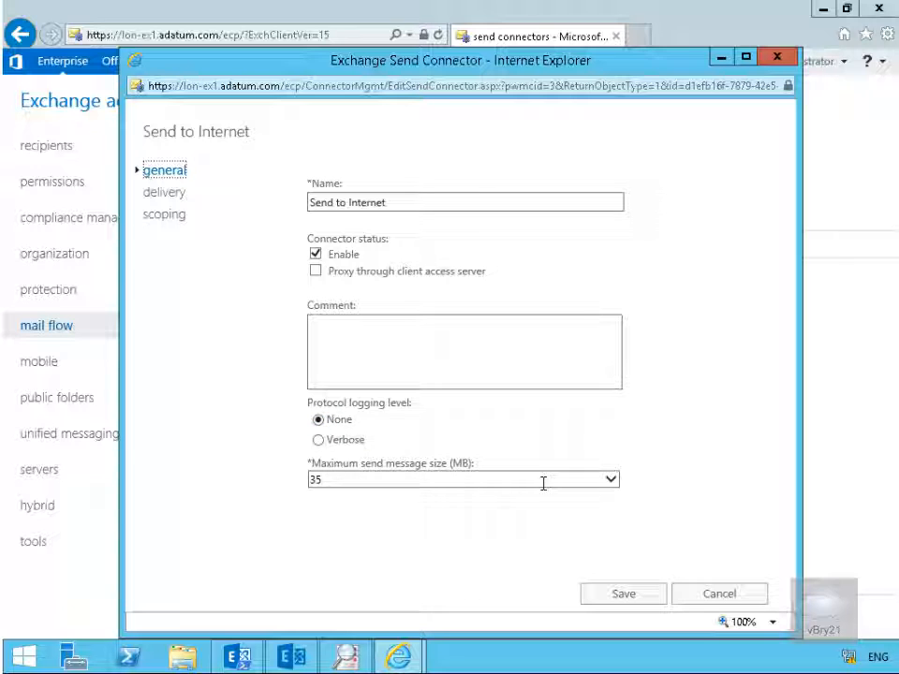
pyautogui.click(173, 193)
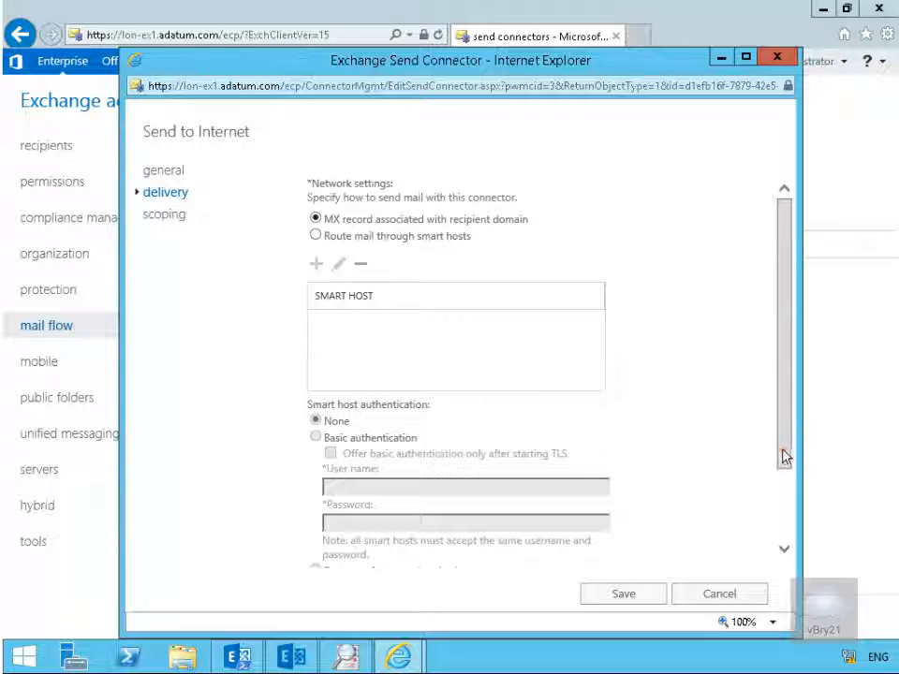
pyautogui.moveTo(783, 446); pyautogui.dragTo(783, 551)
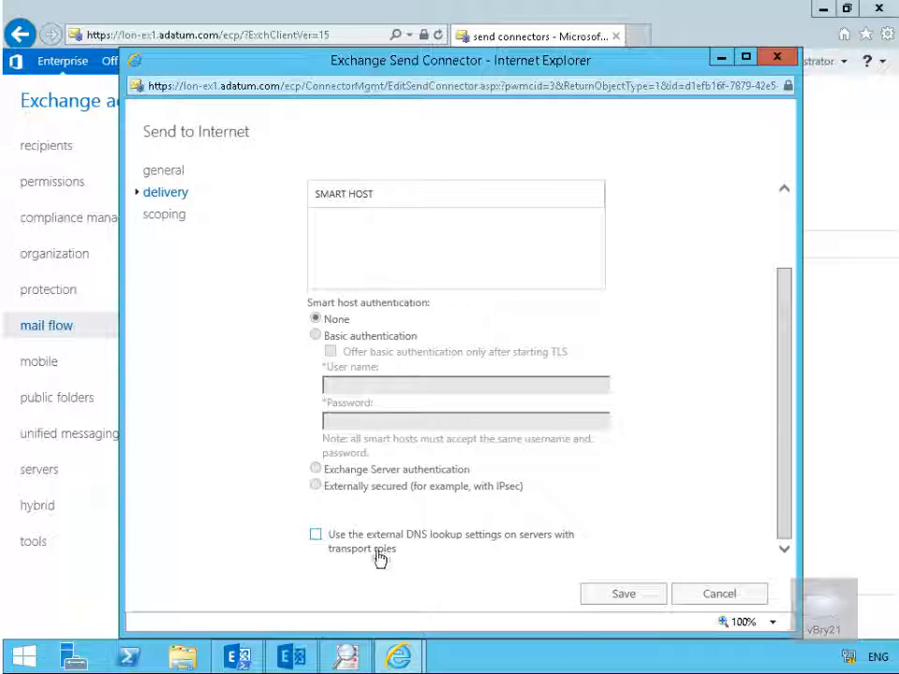
pyautogui.click(166, 215)
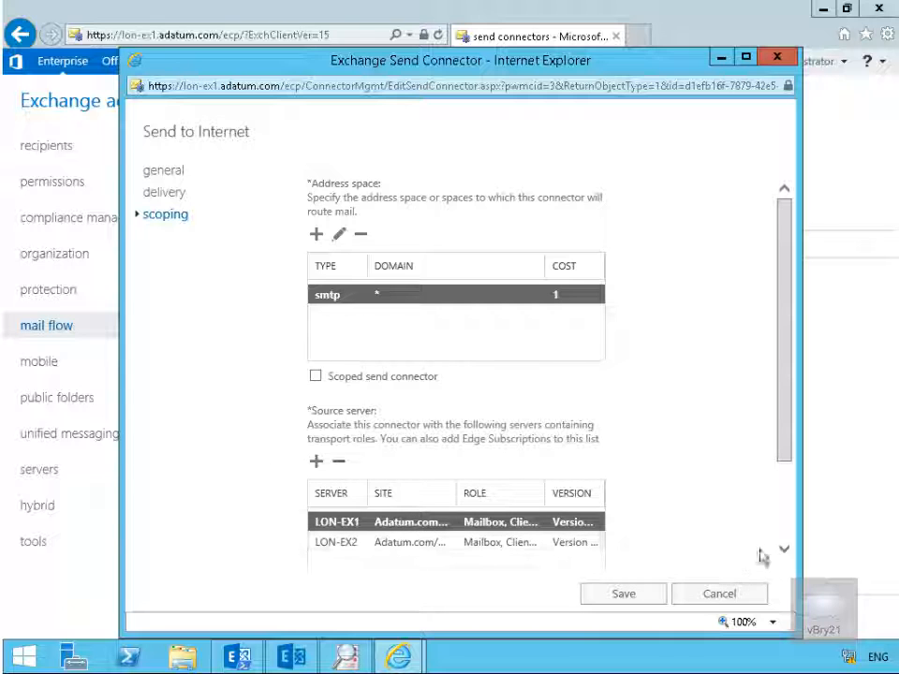
pyautogui.click(788, 553)
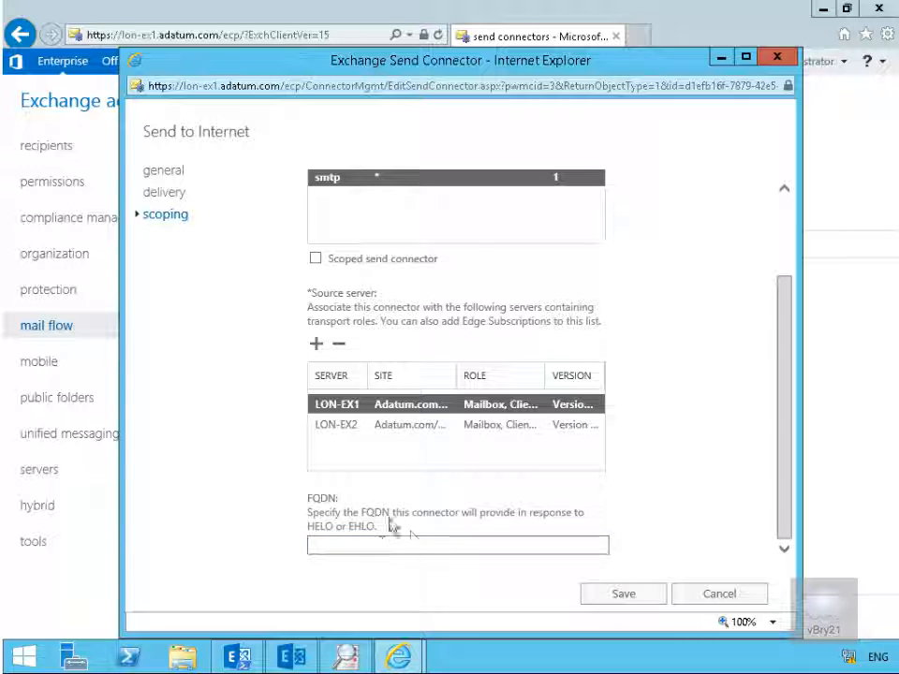
pyautogui.click(379, 545)
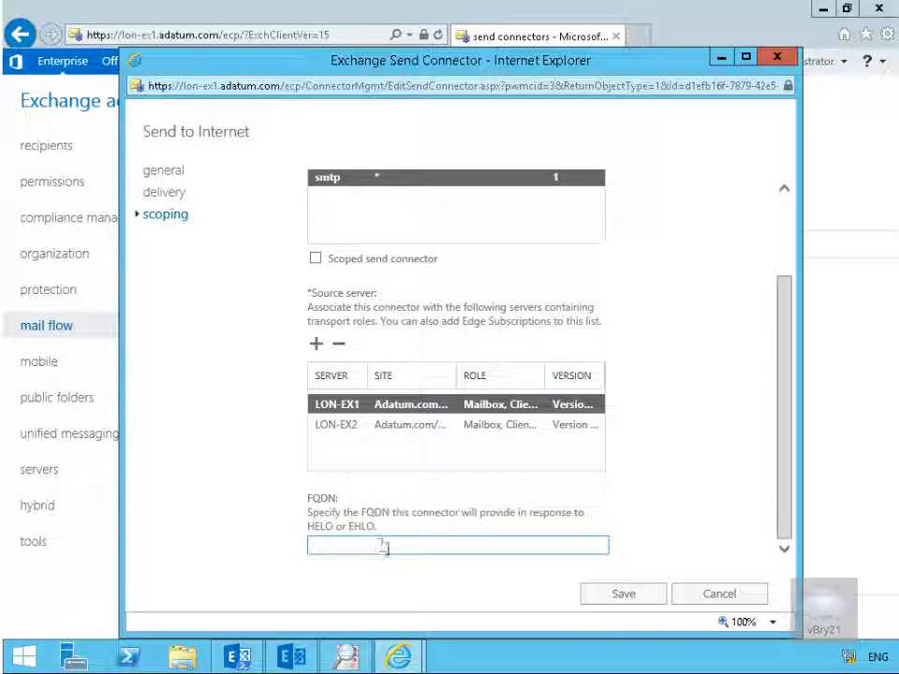
pyautogui.click(736, 597)
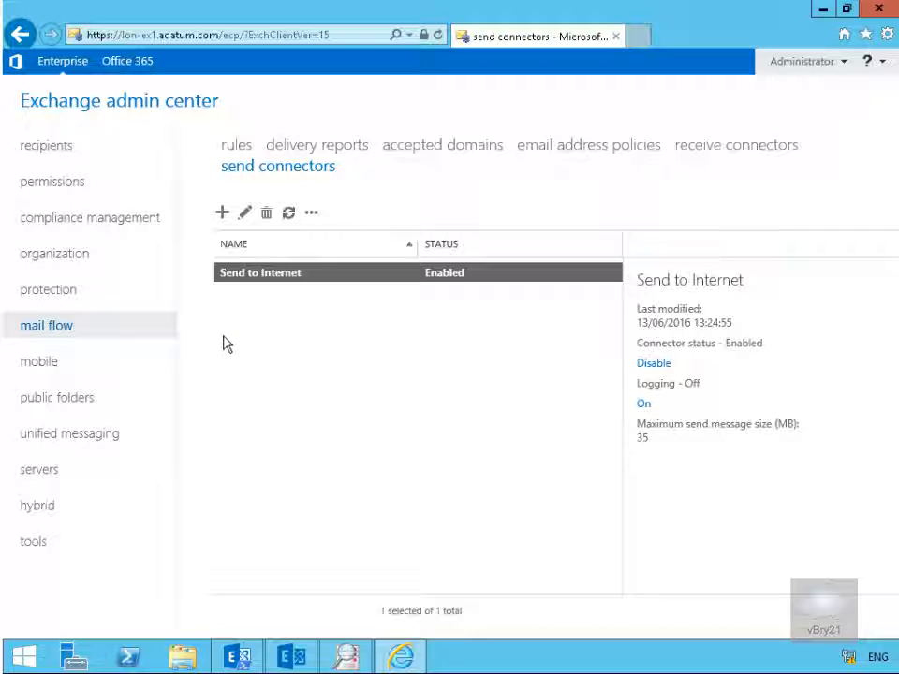
# - Start a new send connector named "Secure to Contoso" with the Internal type
pyautogui.click(222, 215)
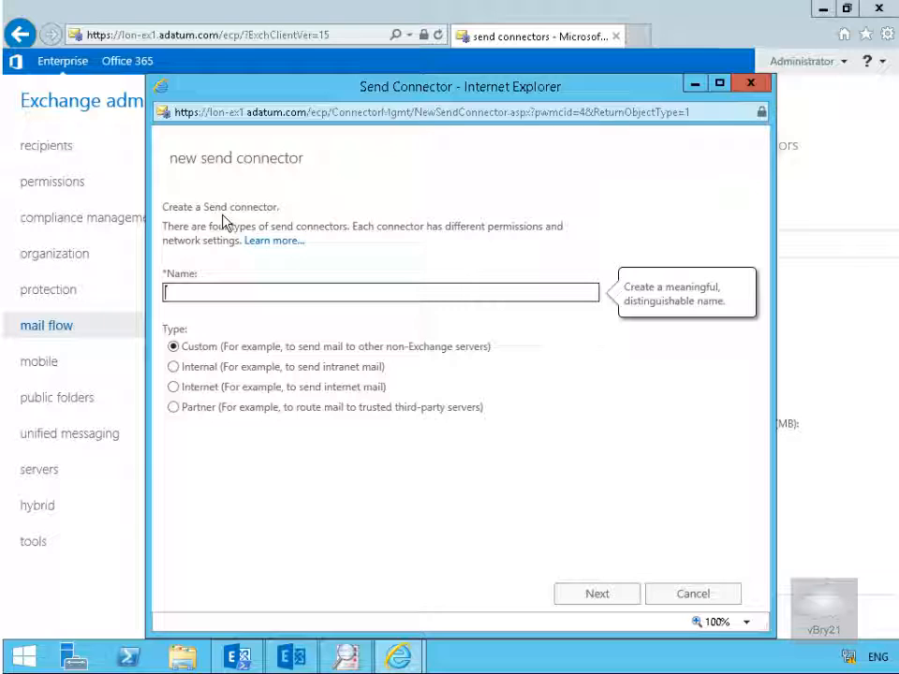
pyautogui.click(216, 292)
pyautogui.write('Secure to Contoso')
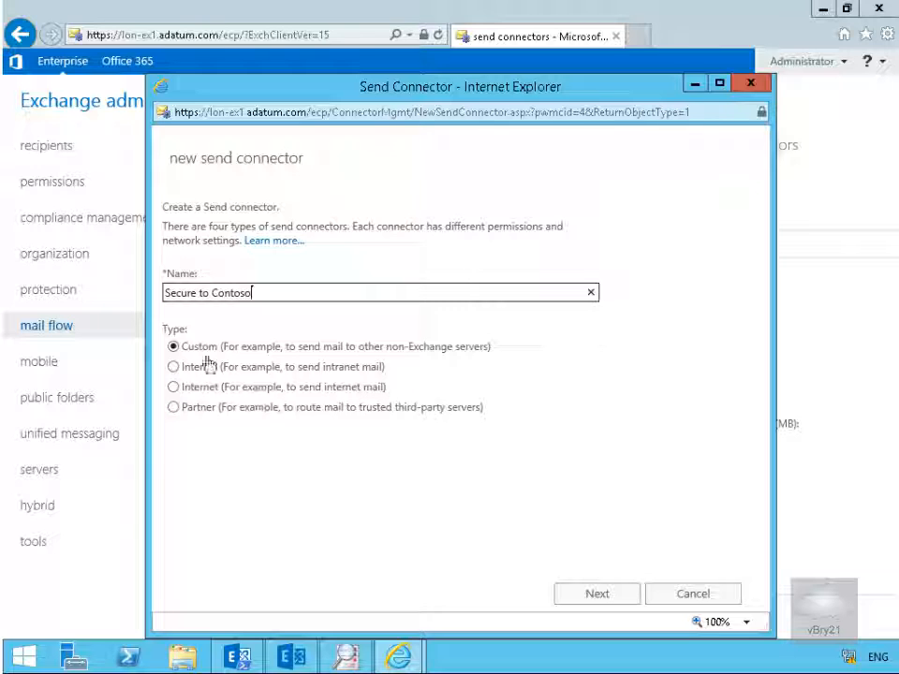
pyautogui.click(173, 367)
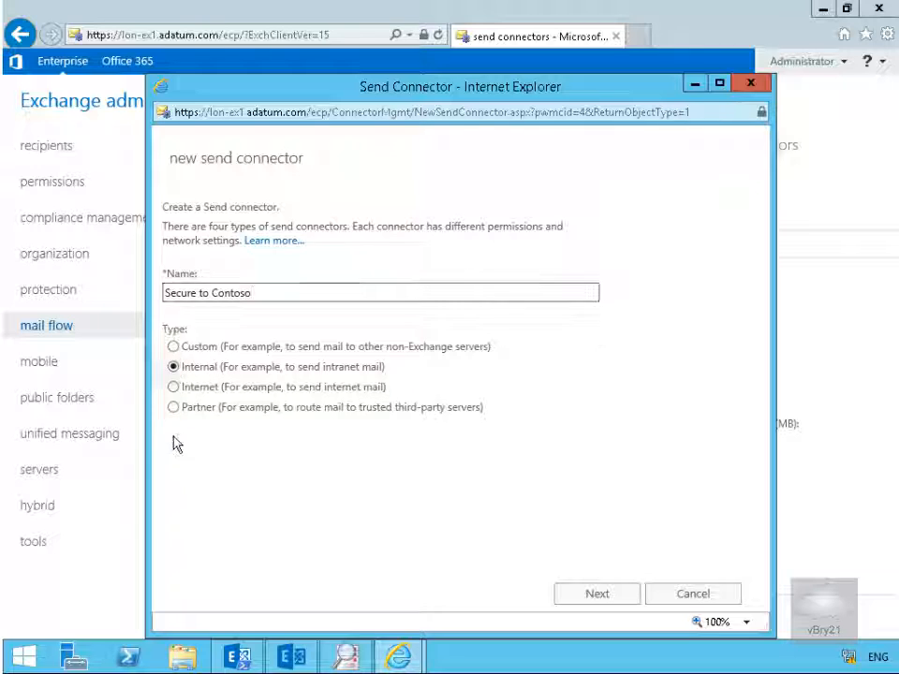
pyautogui.click(622, 599)
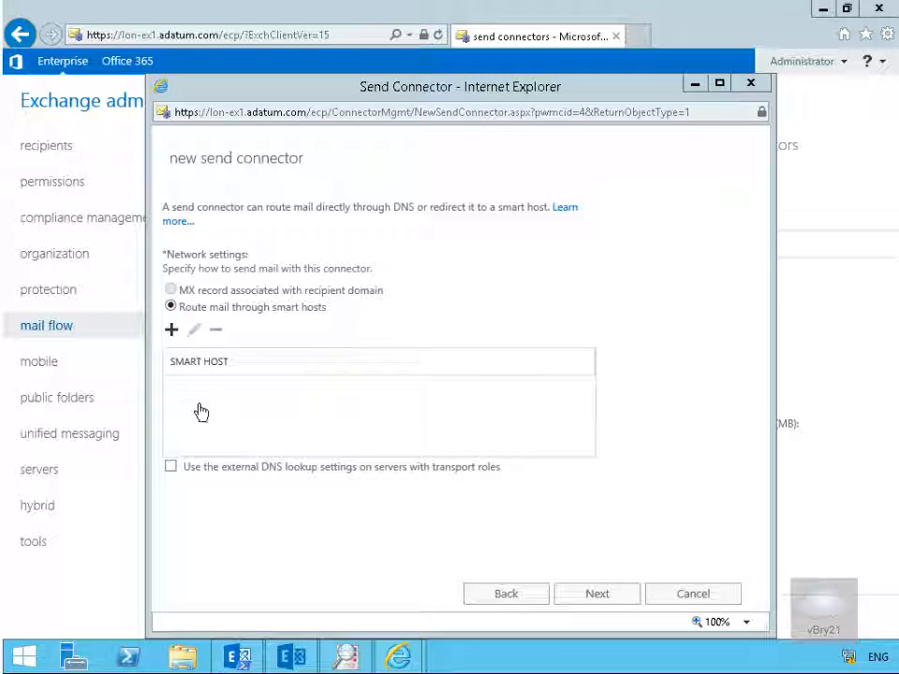
# - Add 172.16.0.10 as the smart host in the new send connector's network settings
pyautogui.click(196, 403)
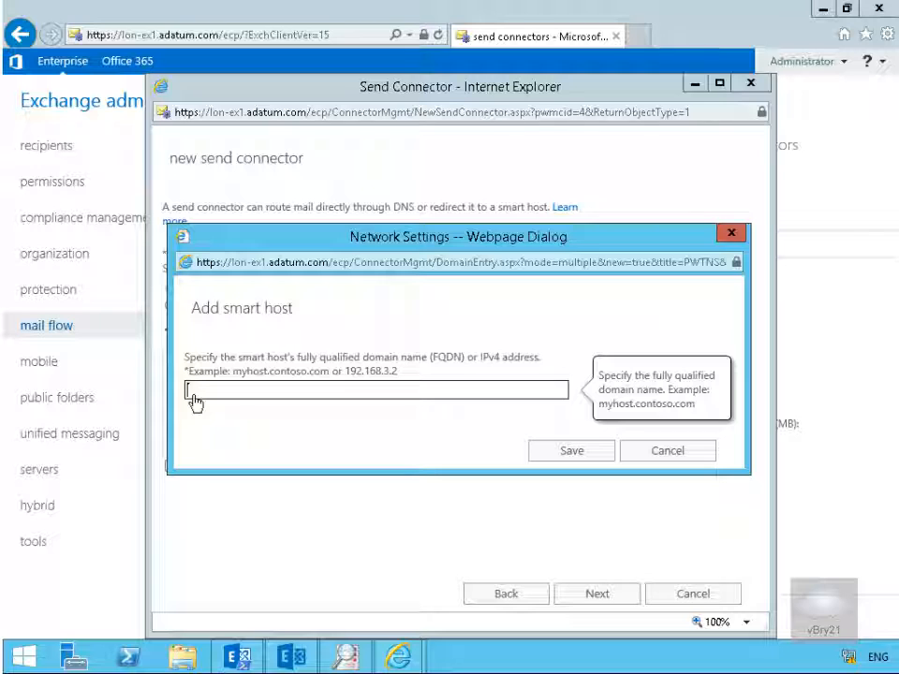
pyautogui.write('72.16.0.10')
pyautogui.click(537, 456)
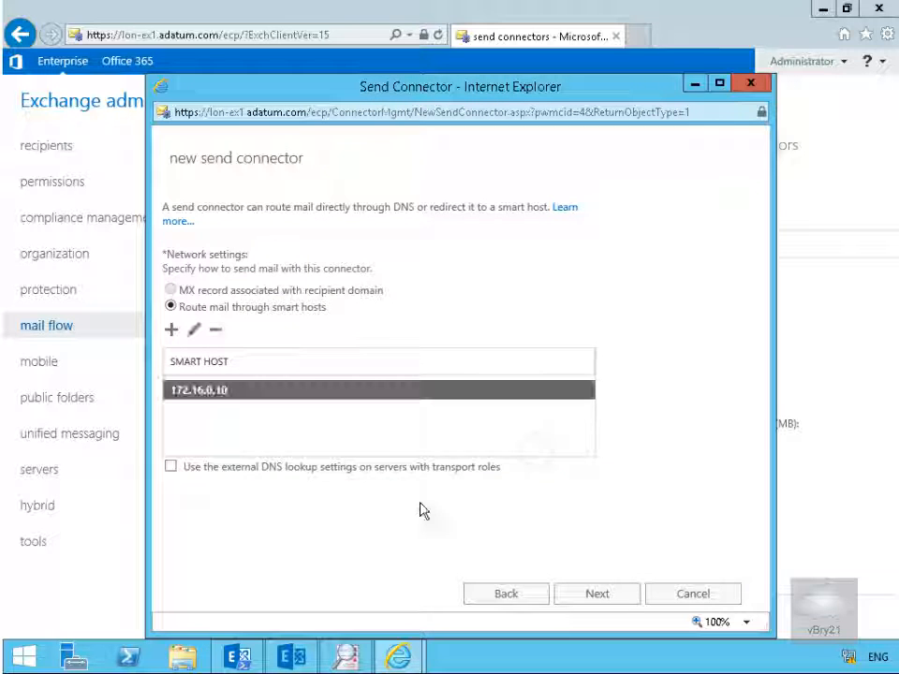
pyautogui.click(578, 596)
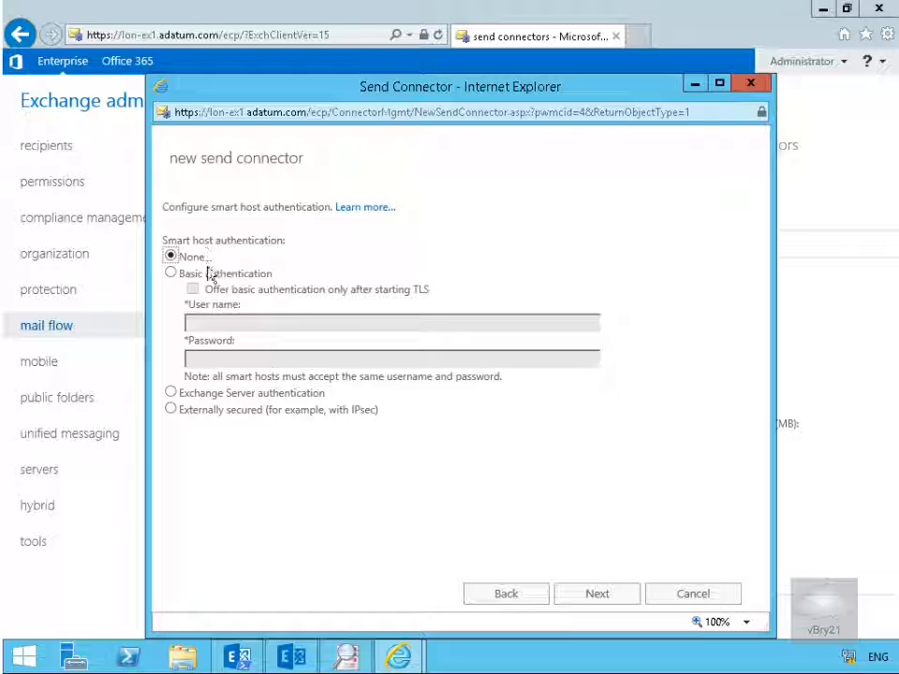
# - Set smart host authentication to Basic, offered only after starting TLS, with user name contoso\partner and the account password
pyautogui.click(206, 274)
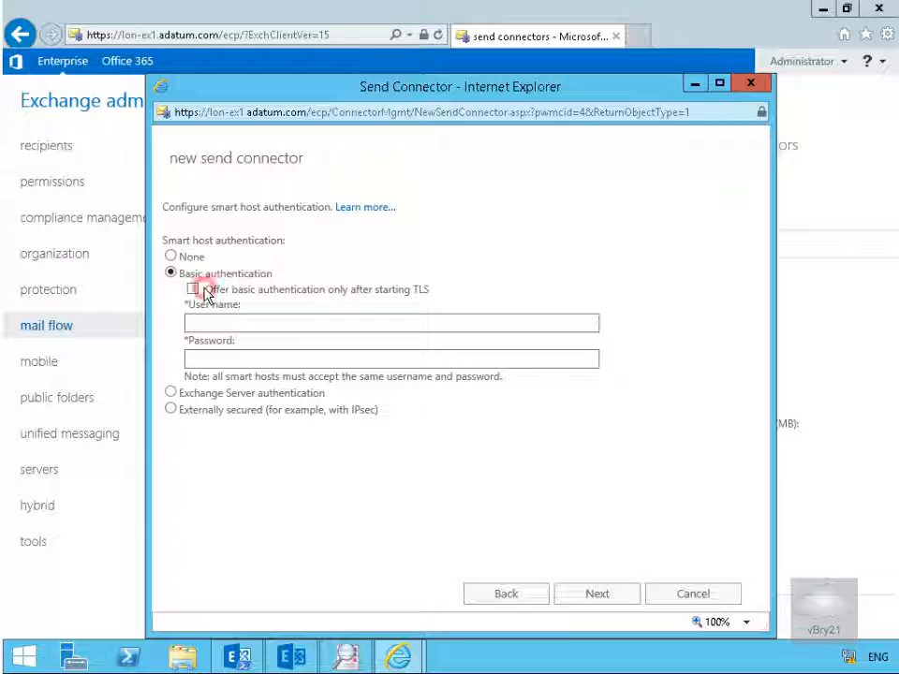
pyautogui.click(195, 290)
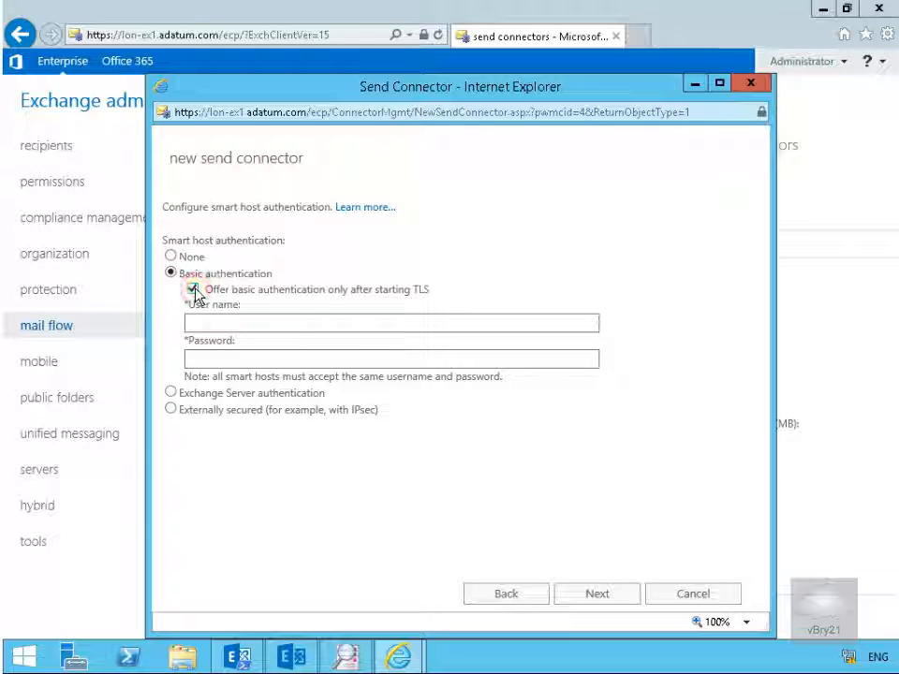
pyautogui.click(351, 323)
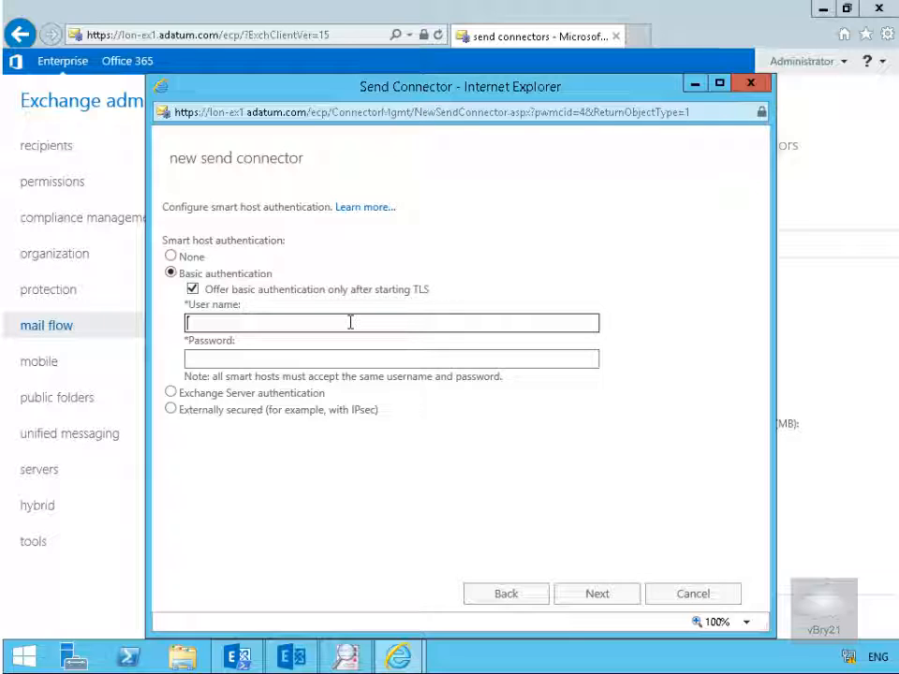
pyautogui.write('contoso\\partner')
pyautogui.click(306, 358)
pyautogui.write('Pa$$w0rd')
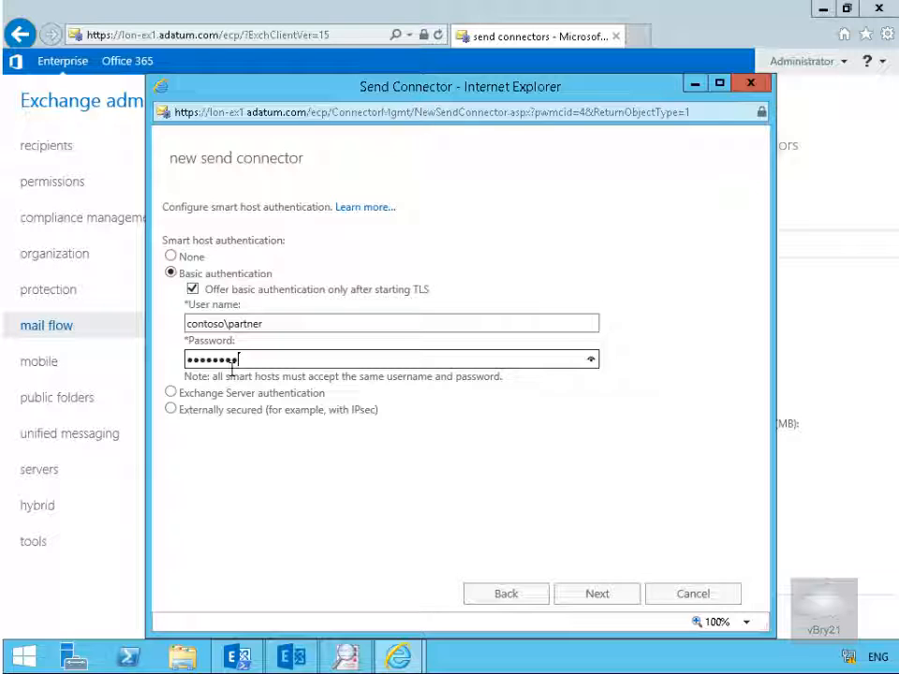
pyautogui.click(614, 601)
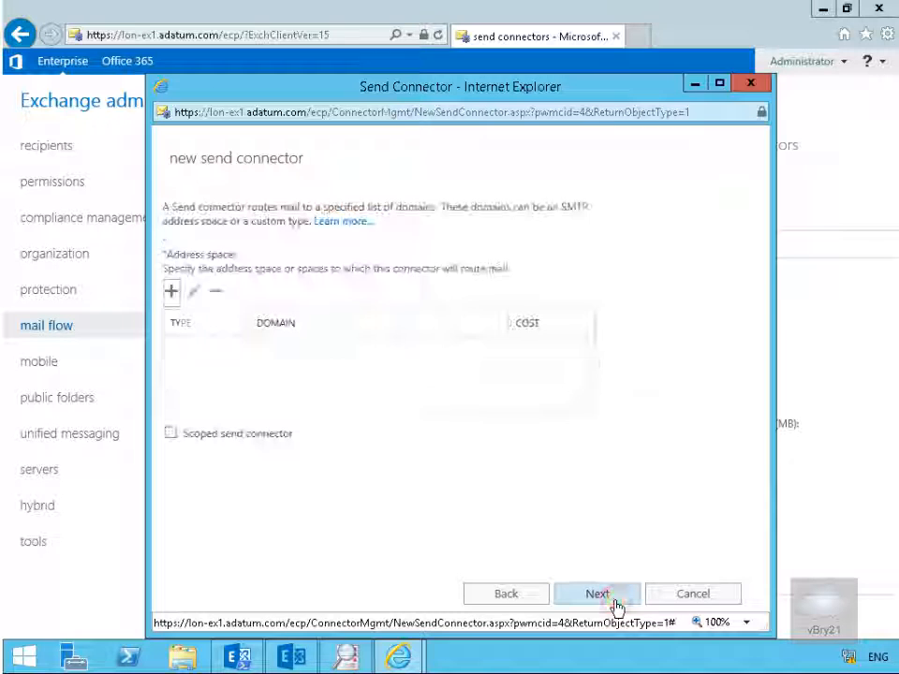
# - Add the SMTP domain contoso.com to the send connector's address space, keeping the cost of 1
pyautogui.click(172, 293)
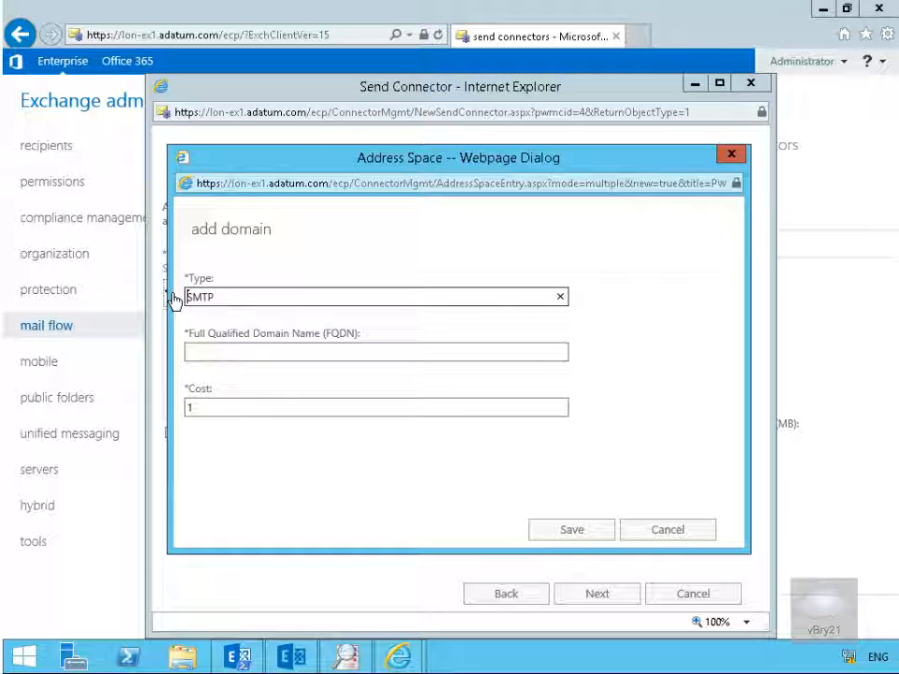
pyautogui.click(227, 359)
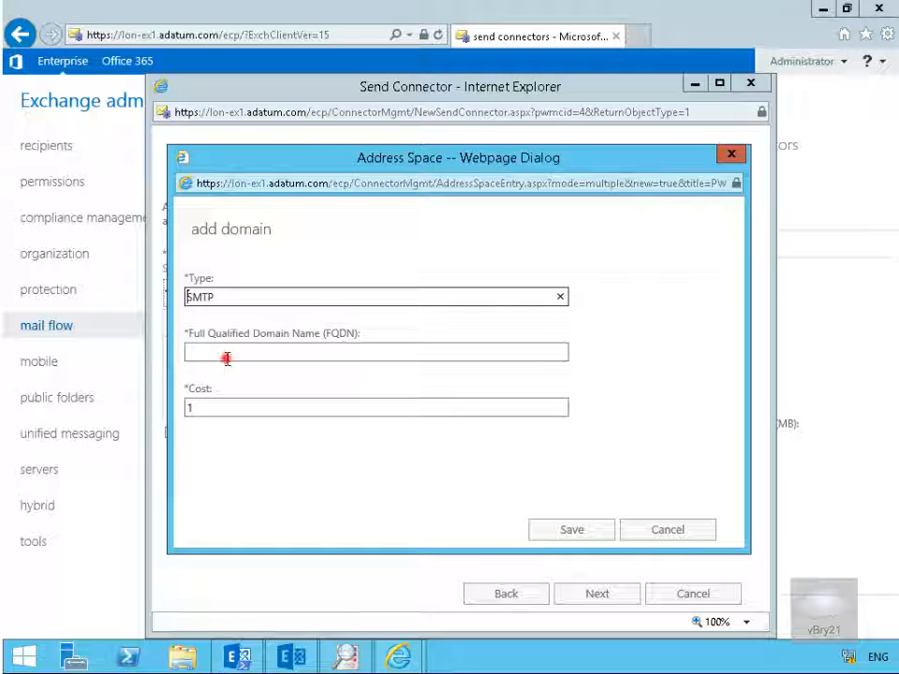
pyautogui.write('coo')
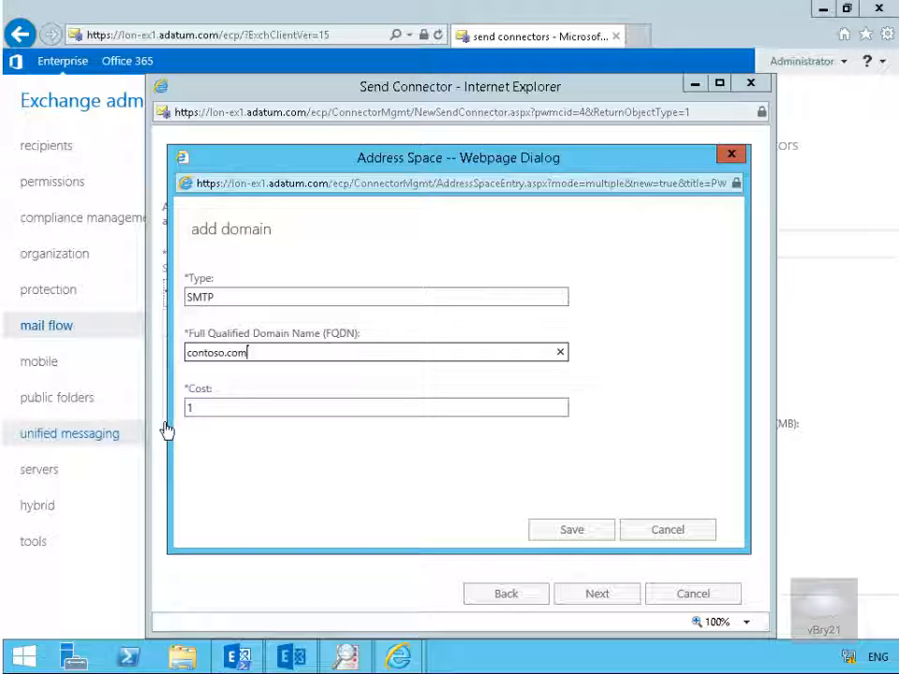
pyautogui.click(545, 529)
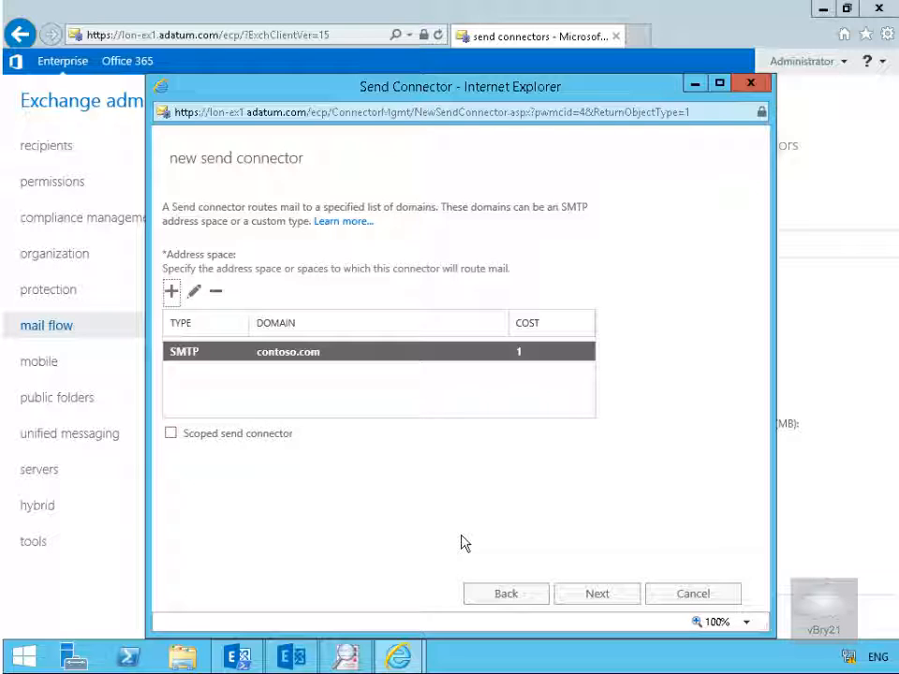
pyautogui.click(583, 597)
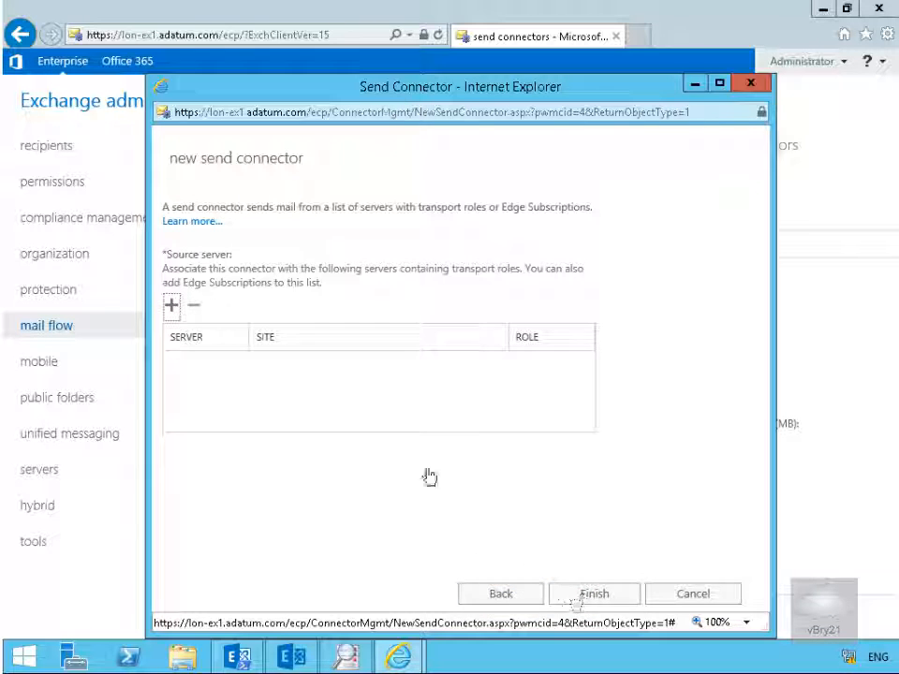
# - Add LON-EX1 as the source server and finish creating the Secure to Contoso send connector
pyautogui.click(172, 306)
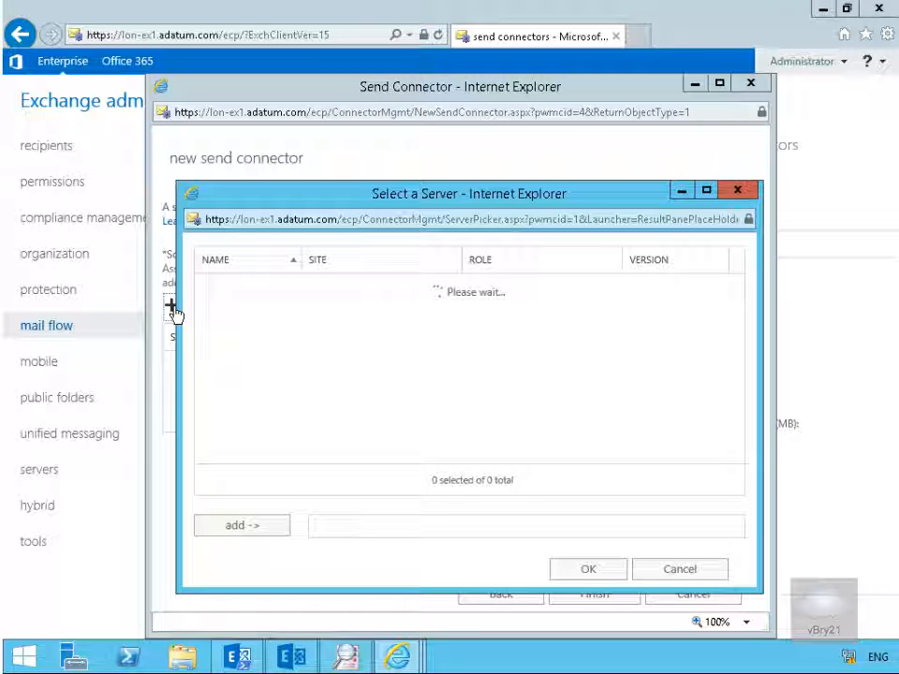
pyautogui.click(259, 525)
pyautogui.click(574, 570)
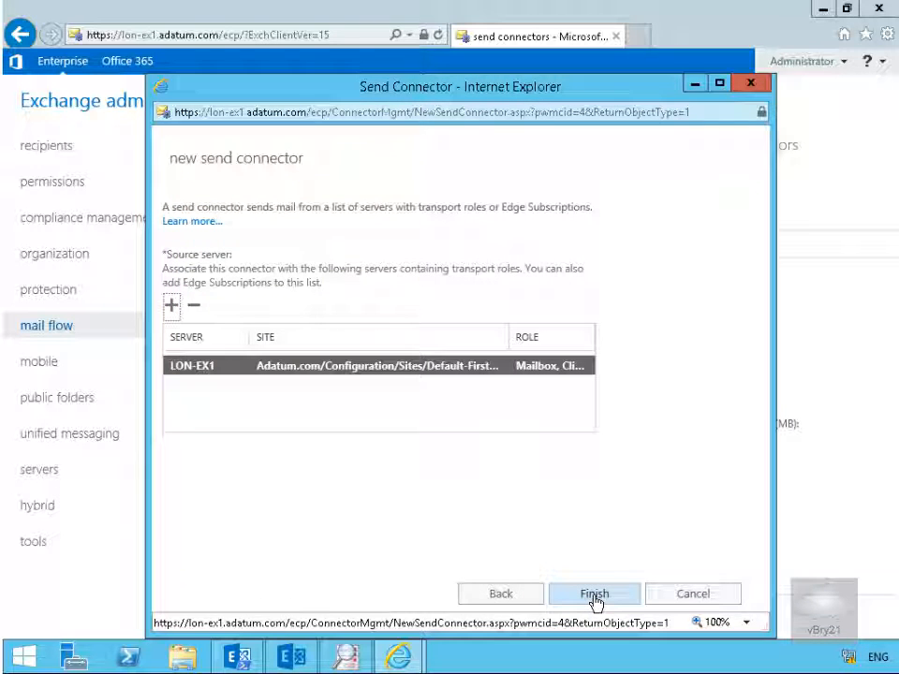
pyautogui.click(594, 598)
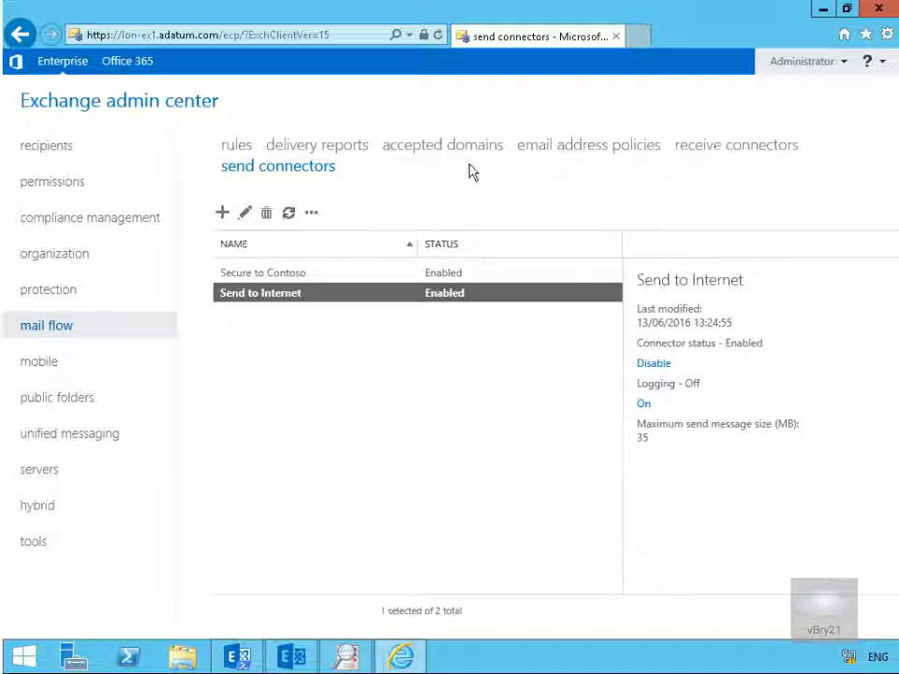
# - Start a new receive connector on LON-EX1 named AppClient with the Frontend Transport role and the Client type
pyautogui.click(731, 145)
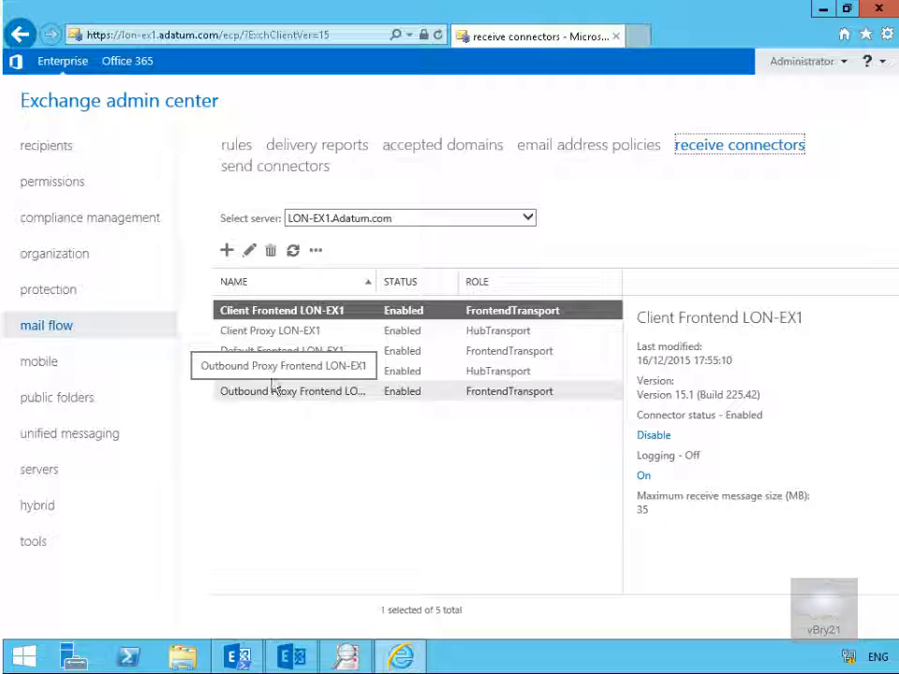
pyautogui.click(225, 251)
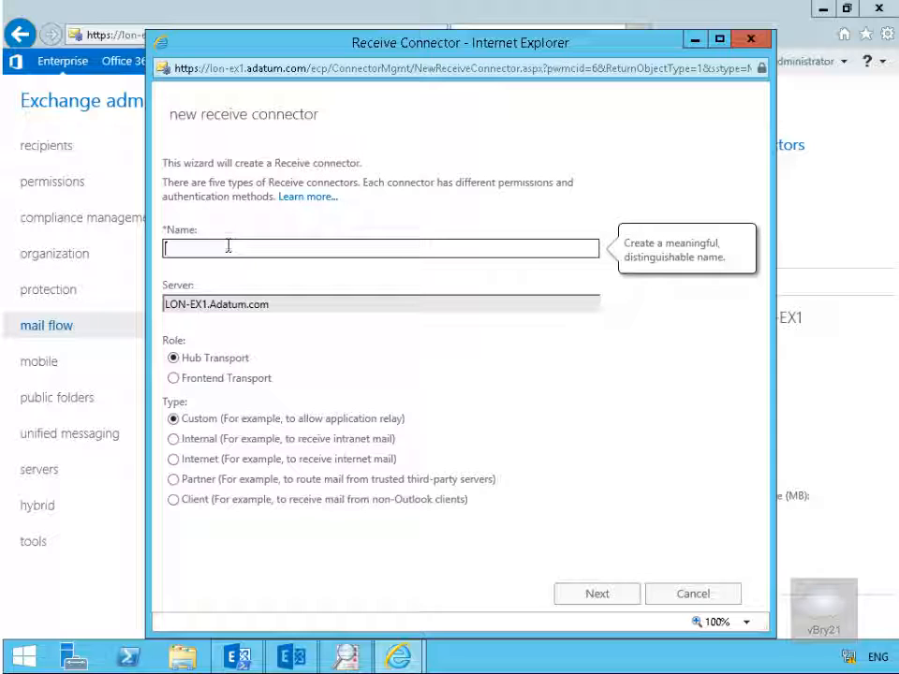
pyautogui.write('AppClien')
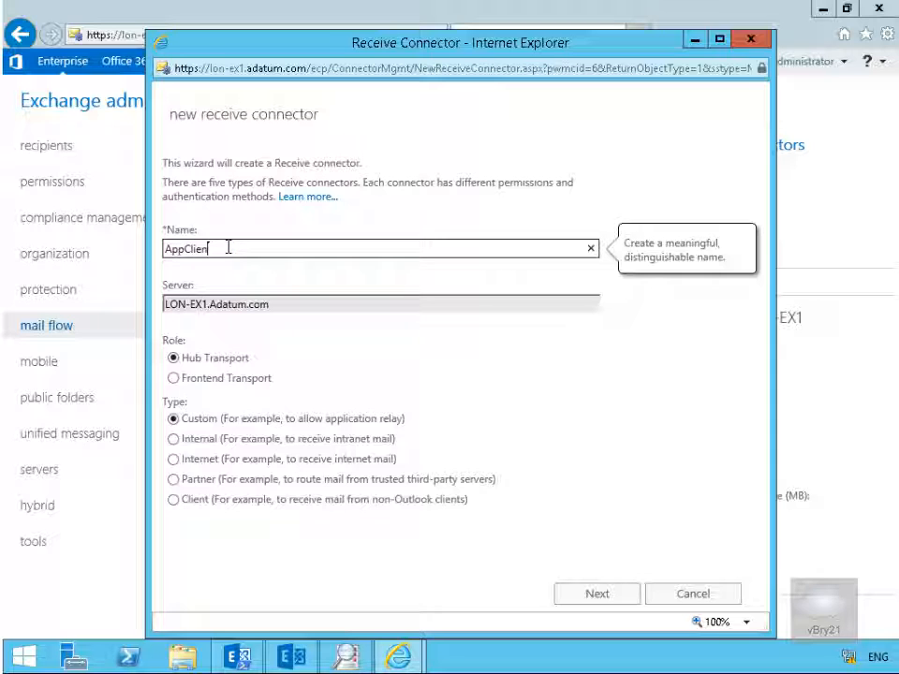
pyautogui.write('t')
pyautogui.click(191, 379)
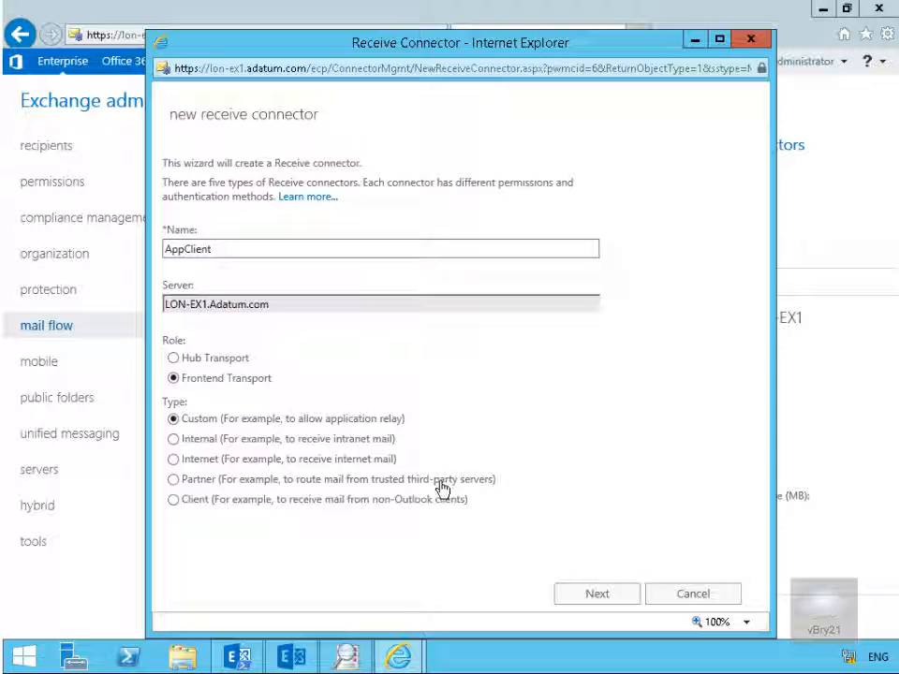
pyautogui.click(203, 504)
pyautogui.click(572, 595)
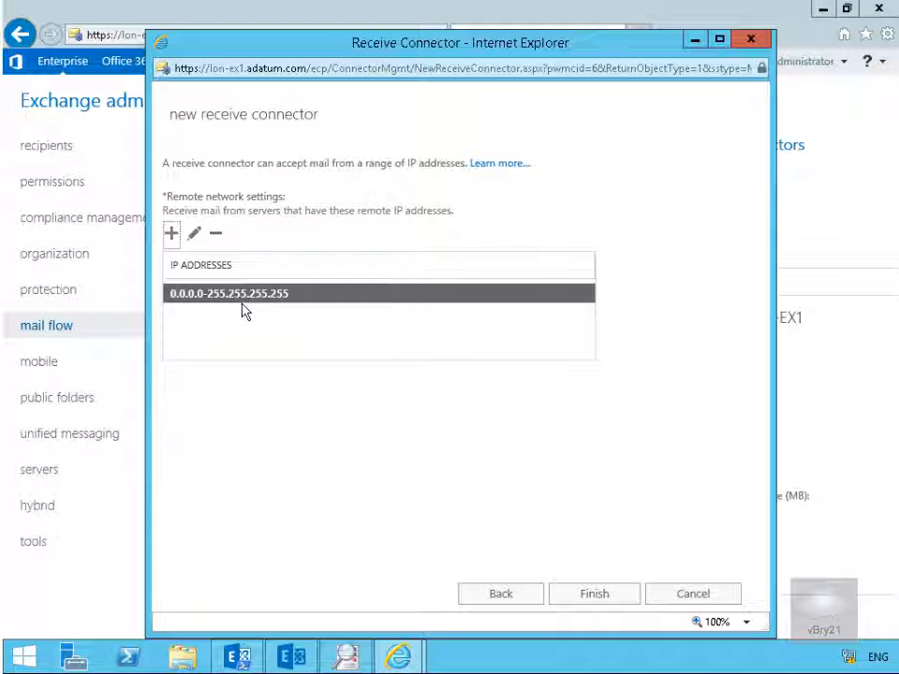
# - Replace the default remote IP address range with 172.16.0.10 and finish creating the AppClient receive connector
pyautogui.click(217, 235)
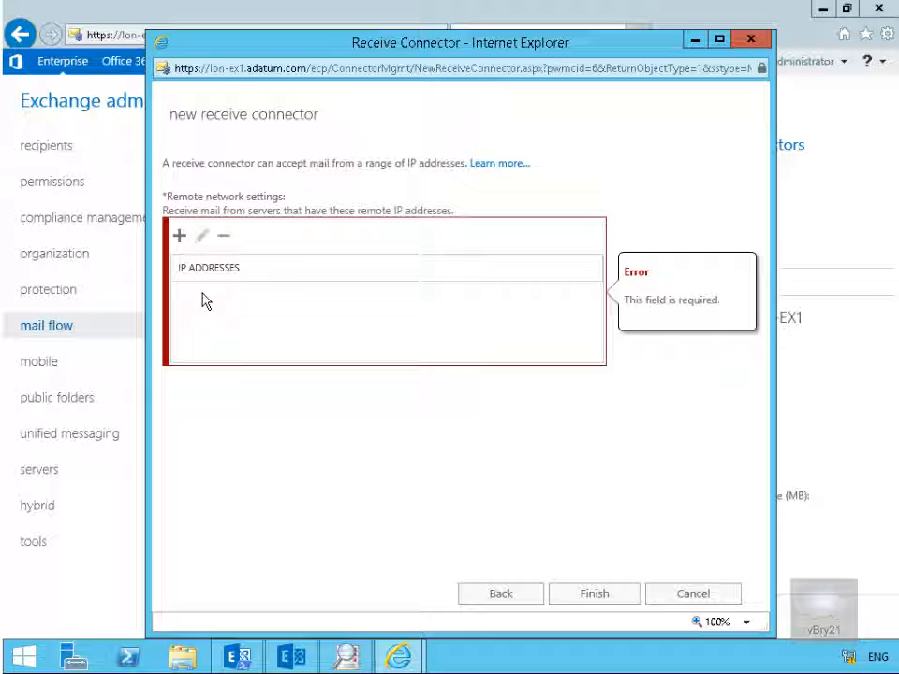
pyautogui.click(179, 235)
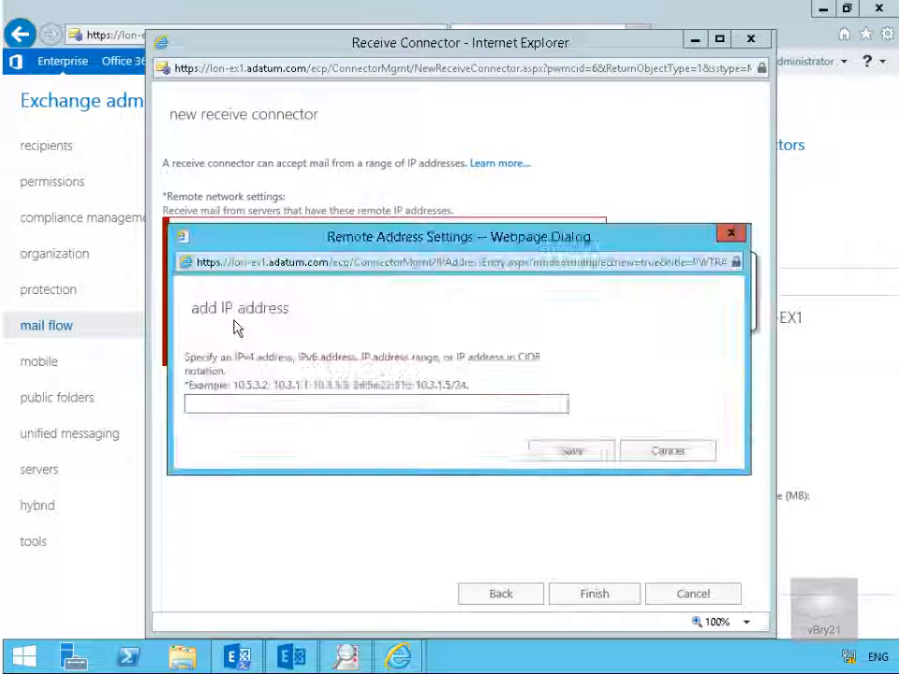
pyautogui.click(249, 402)
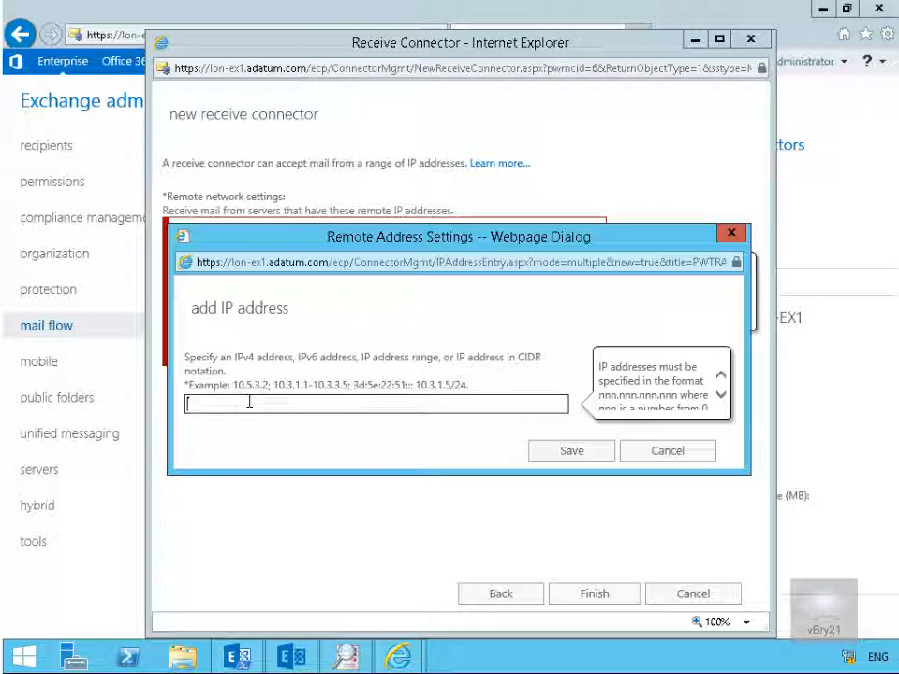
pyautogui.write('172')
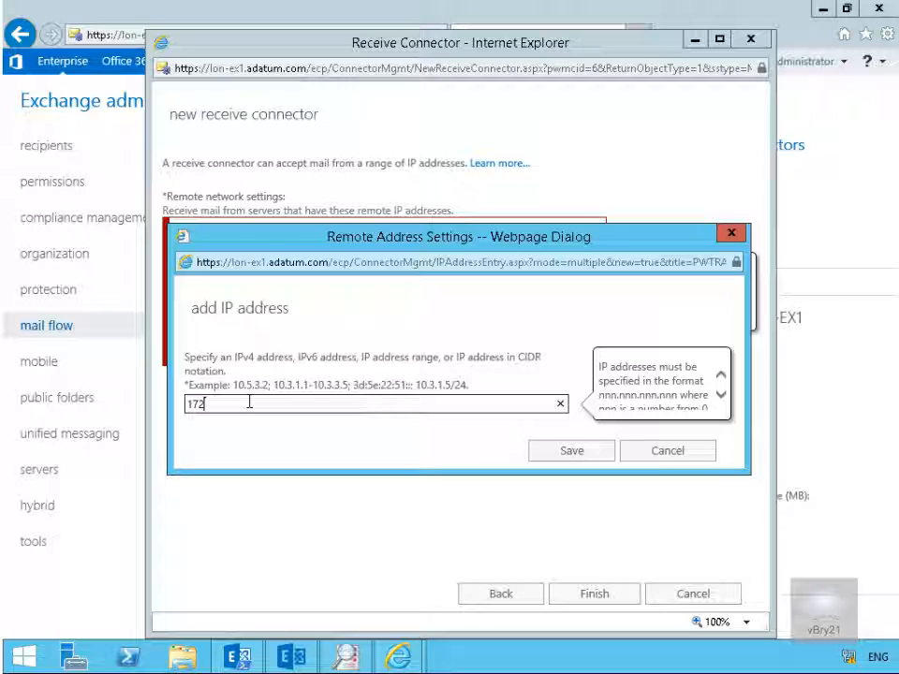
pyautogui.write('.16.0.10')
pyautogui.click(560, 454)
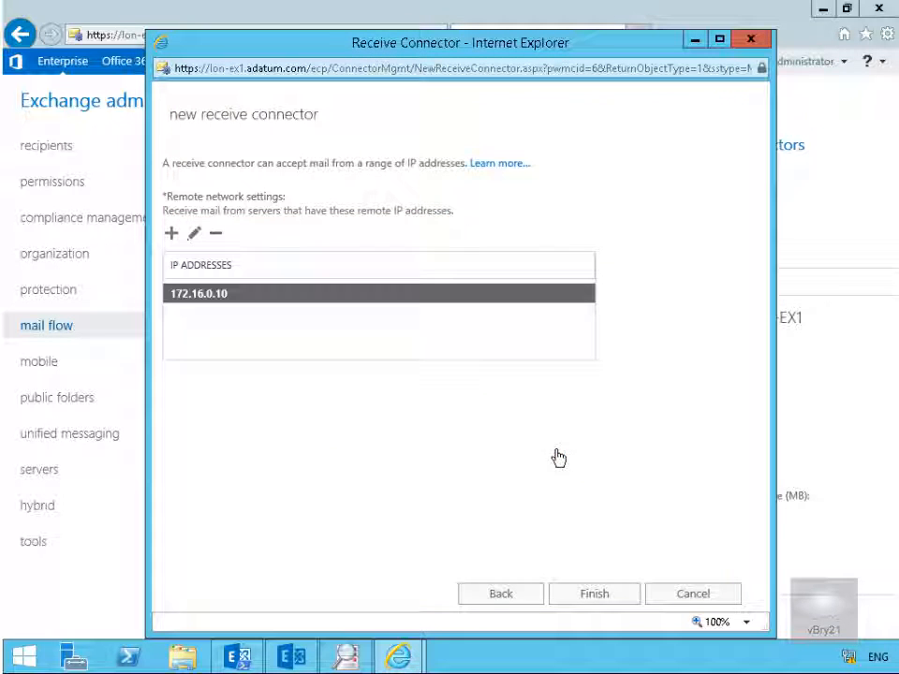
pyautogui.click(580, 596)
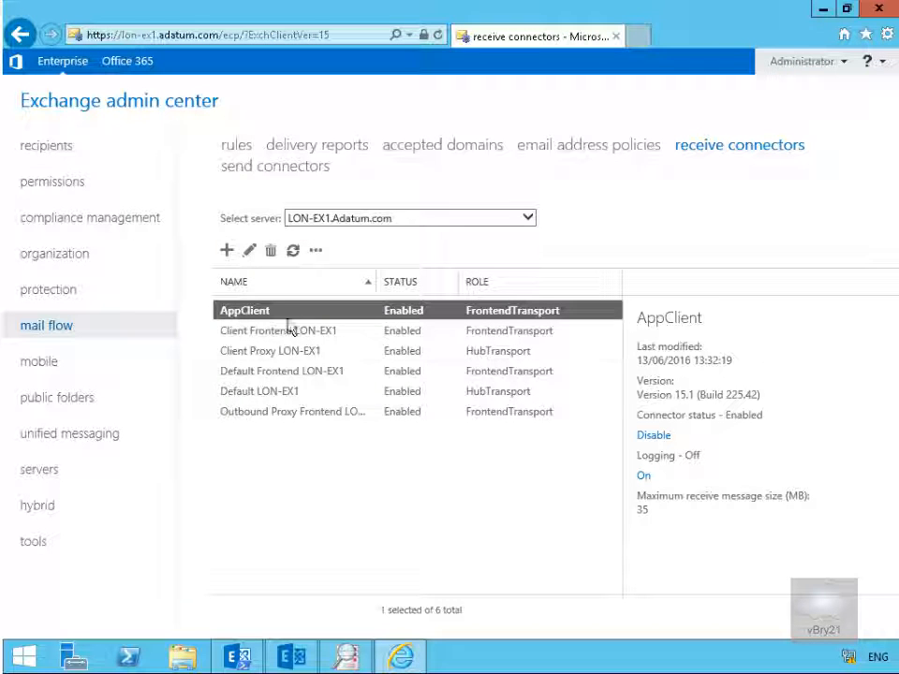
# - Open the AppClient receive connector for editing and set its protocol logging level to Verbose
pyautogui.click(248, 253)
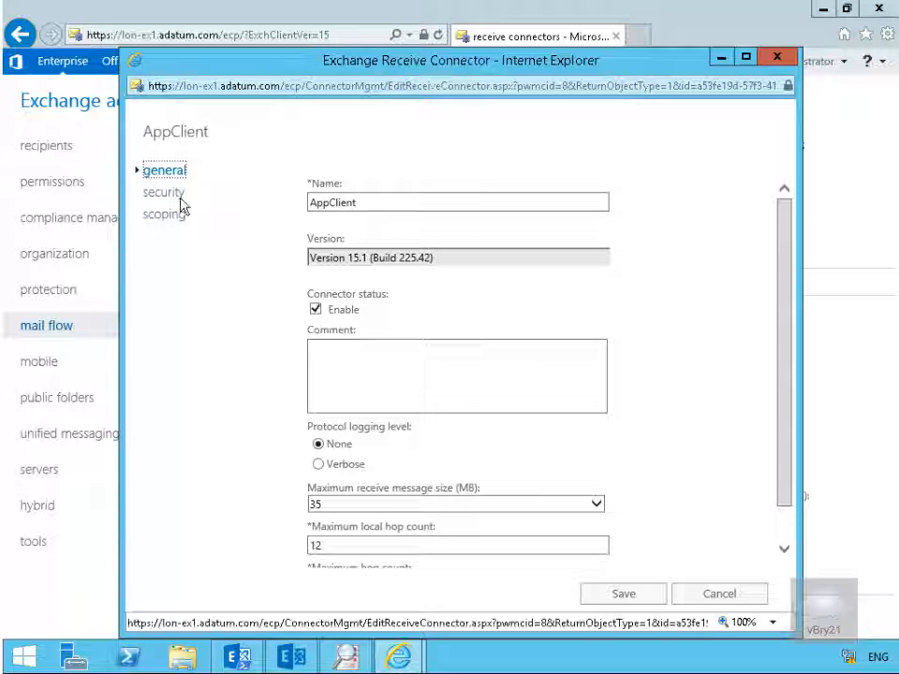
pyautogui.click(344, 202)
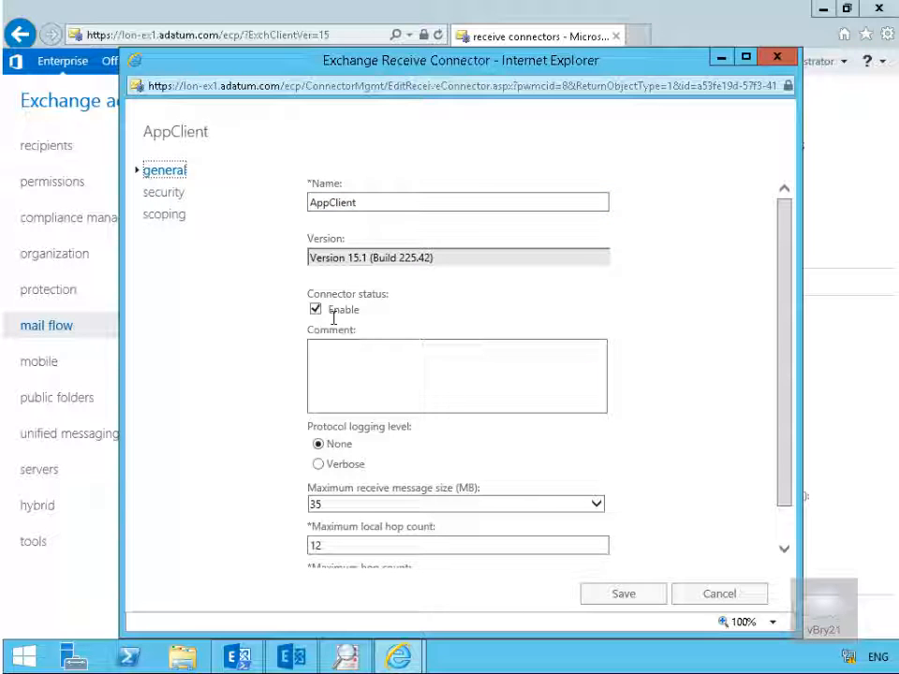
pyautogui.click(327, 446)
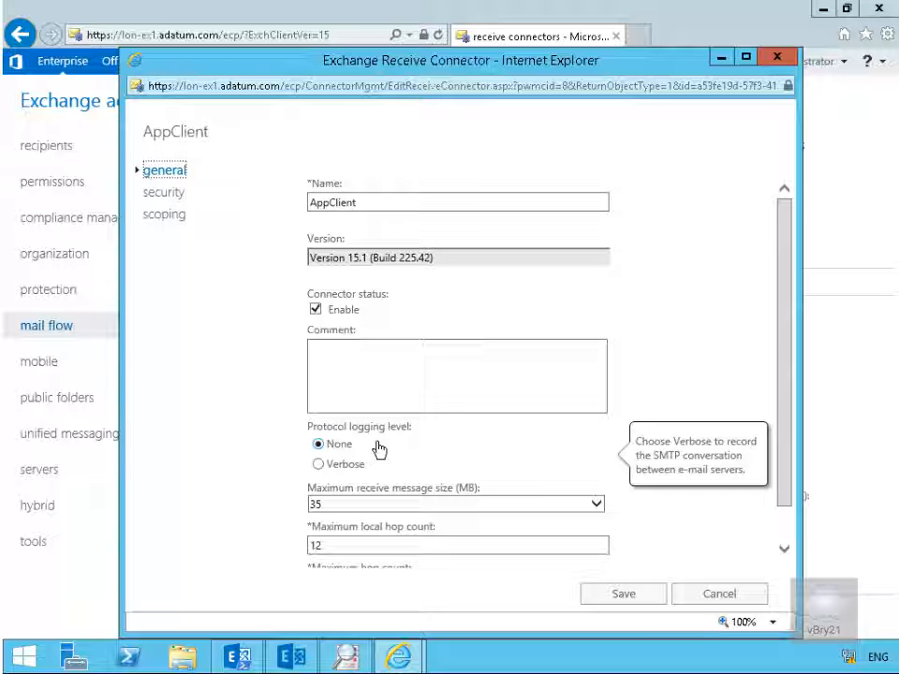
pyautogui.click(348, 464)
pyautogui.scroll(-2, 439, 491)
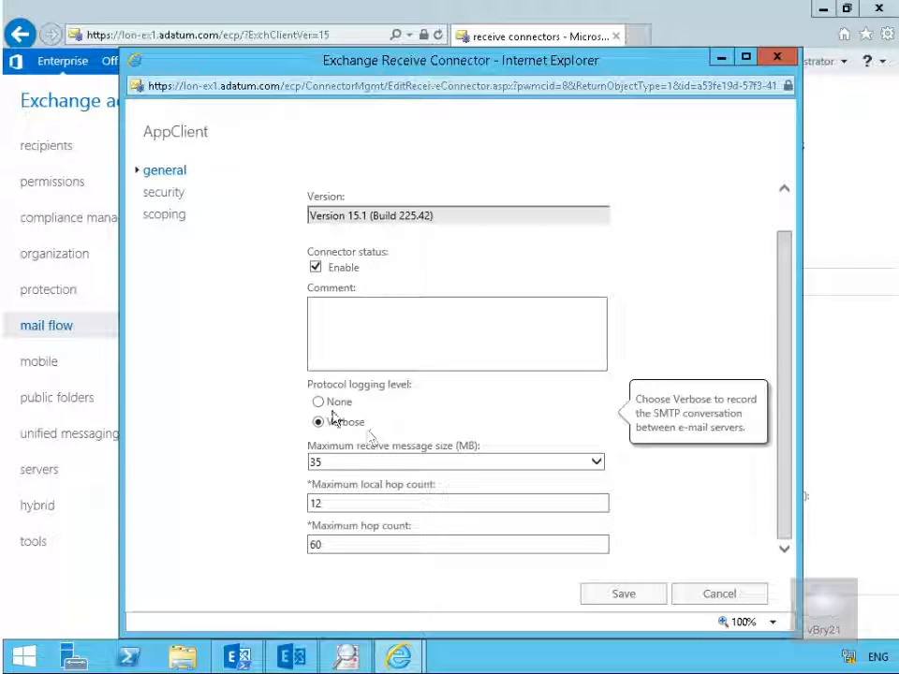
# - Add Anonymous users to the AppClient connector's permission groups and save the connector
pyautogui.click(168, 196)
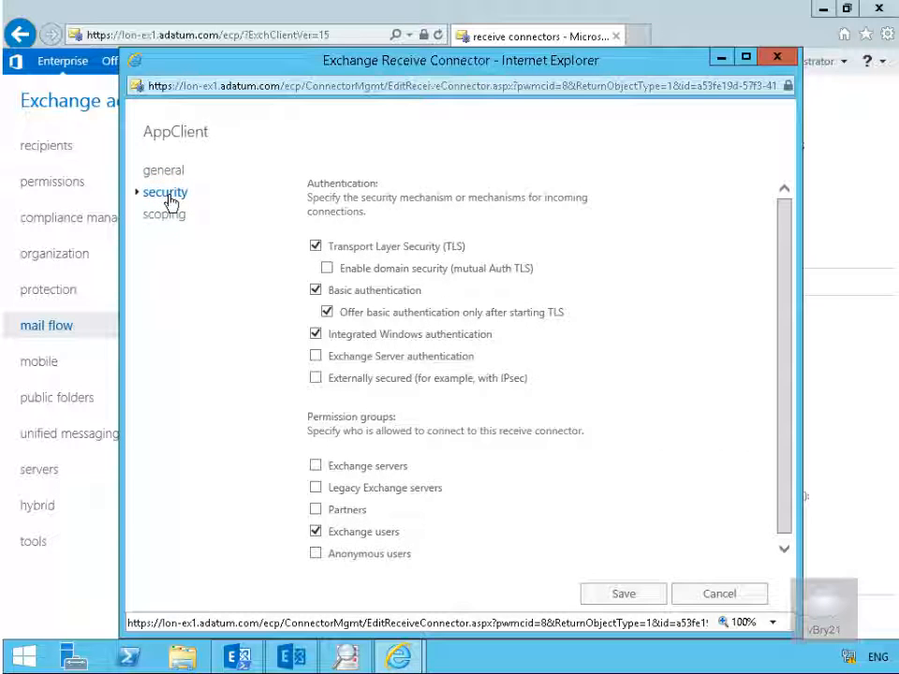
pyautogui.click(318, 555)
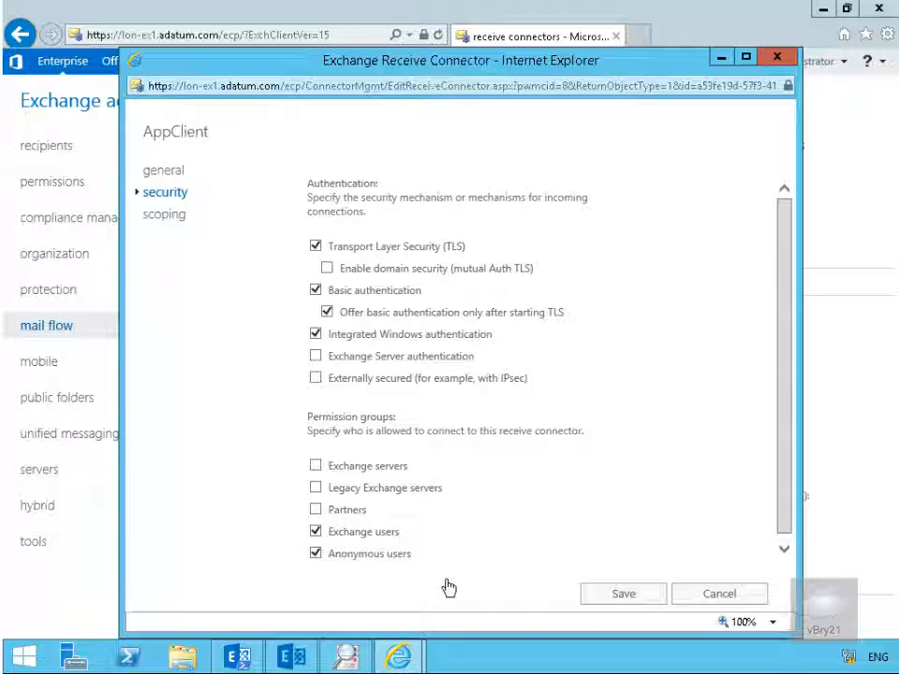
pyautogui.click(625, 597)
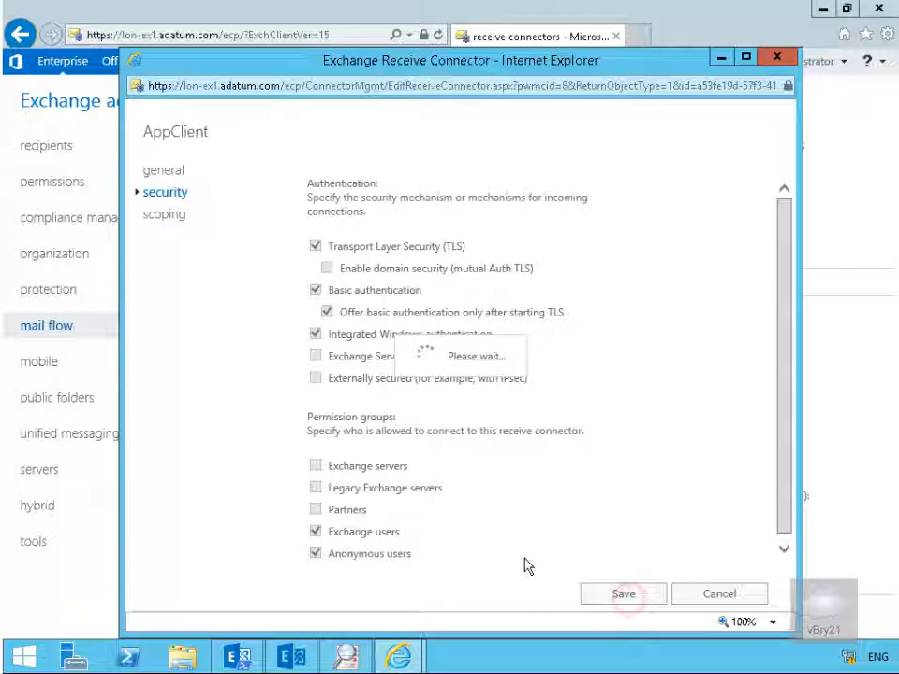